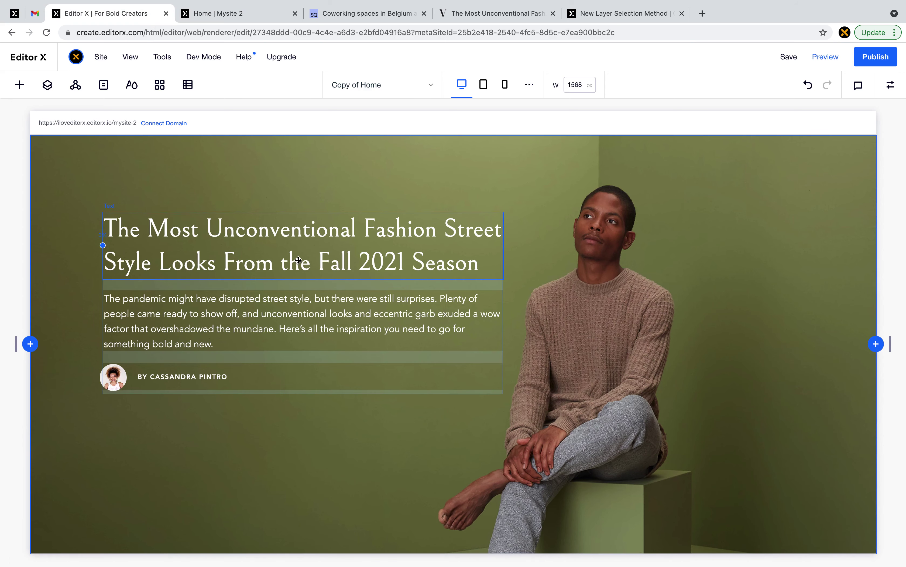
- Show the page's layer tree and select the heading, intro paragraph, background image and author photo on the canvas
left_click(256, 253)
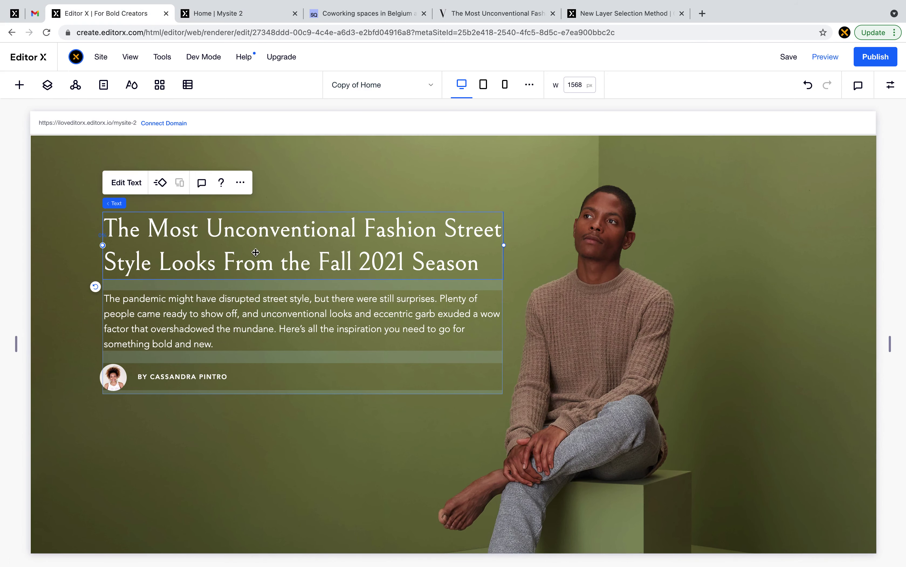
left_click(184, 332)
left_click(47, 85)
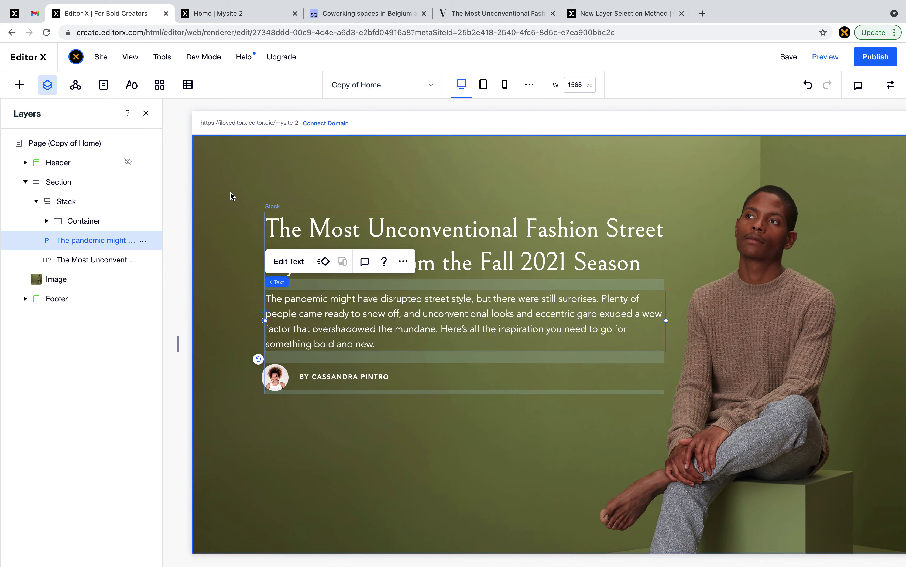
left_click(232, 196)
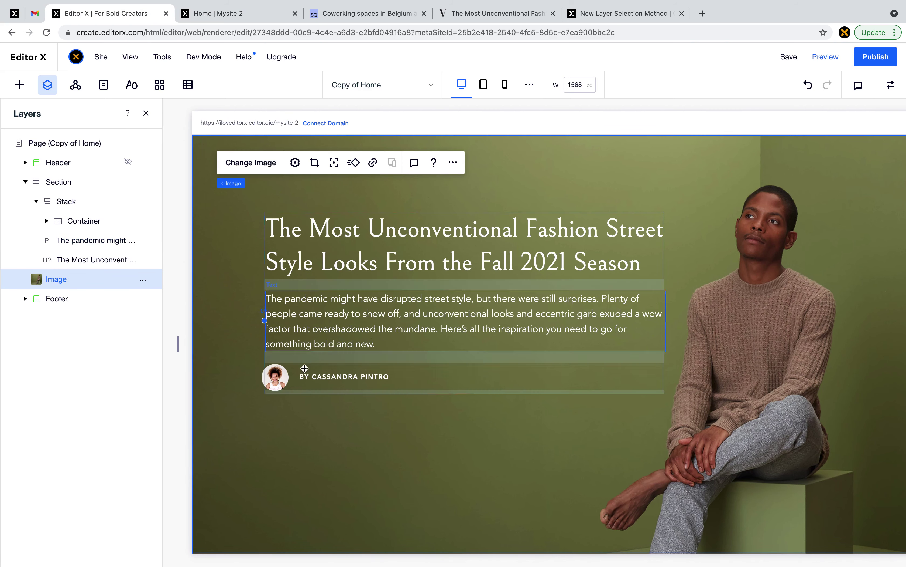
left_click(281, 382)
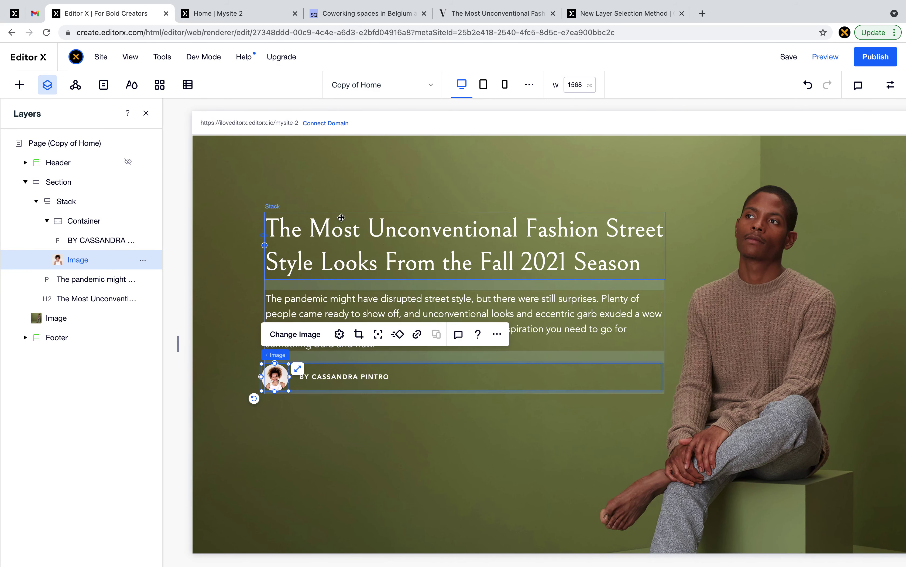
- Switch to the New Layer Selection Method community post and read about the Parent First selection method
left_click(626, 14)
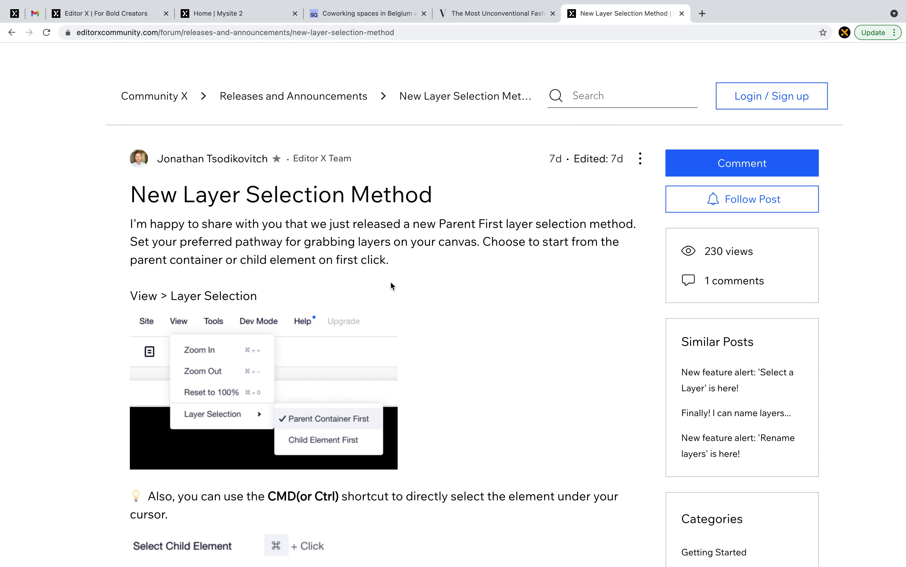
scroll(391, 282, "up", 1)
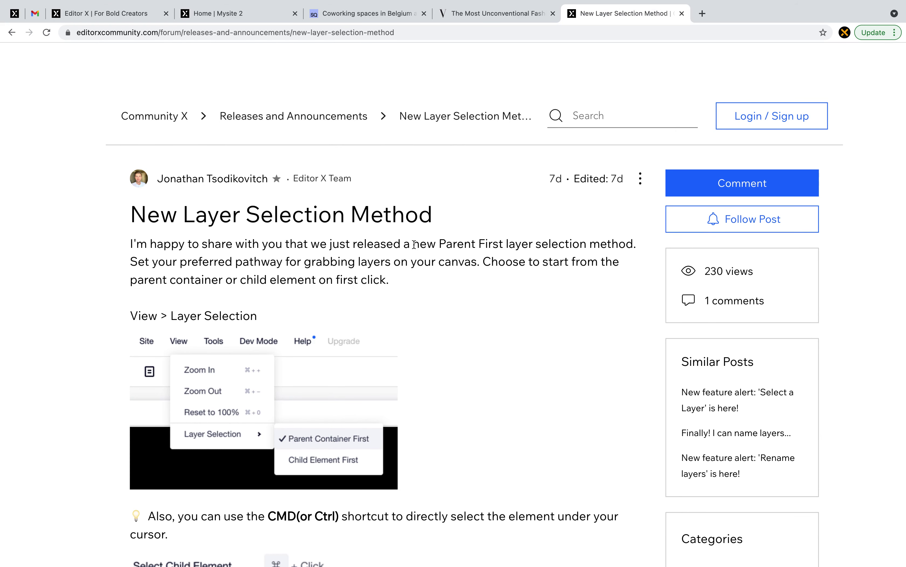
left_click_drag(415, 244, 626, 242)
left_click(465, 241)
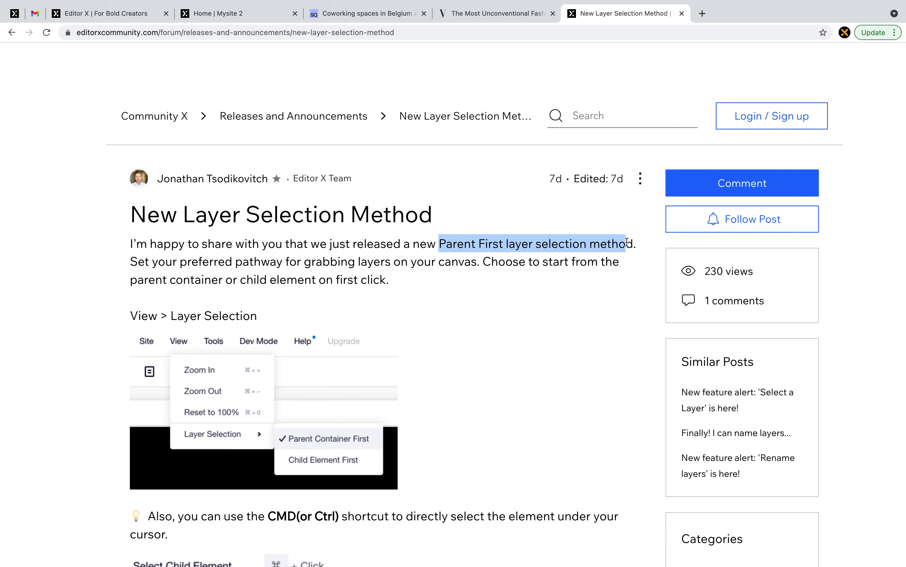
left_click(522, 263)
scroll(522, 265, "down", 2)
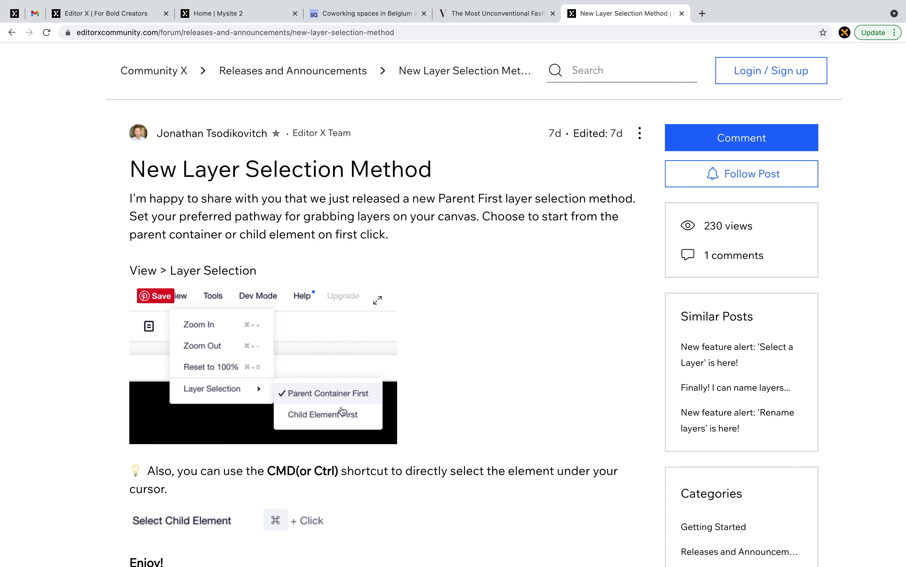
- Return to Editor X and look up the available Layer Selection options, leaving the setting as it is
left_click(112, 13)
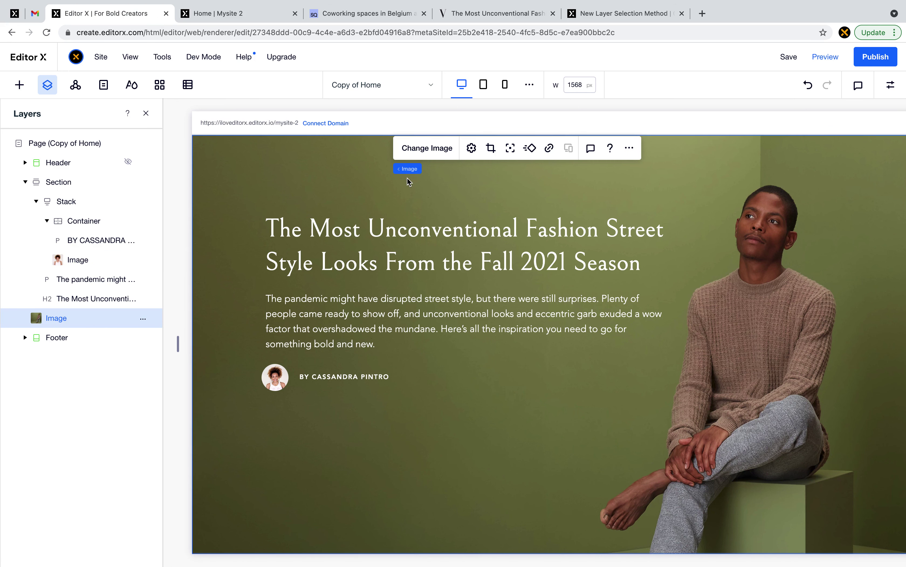
left_click(130, 58)
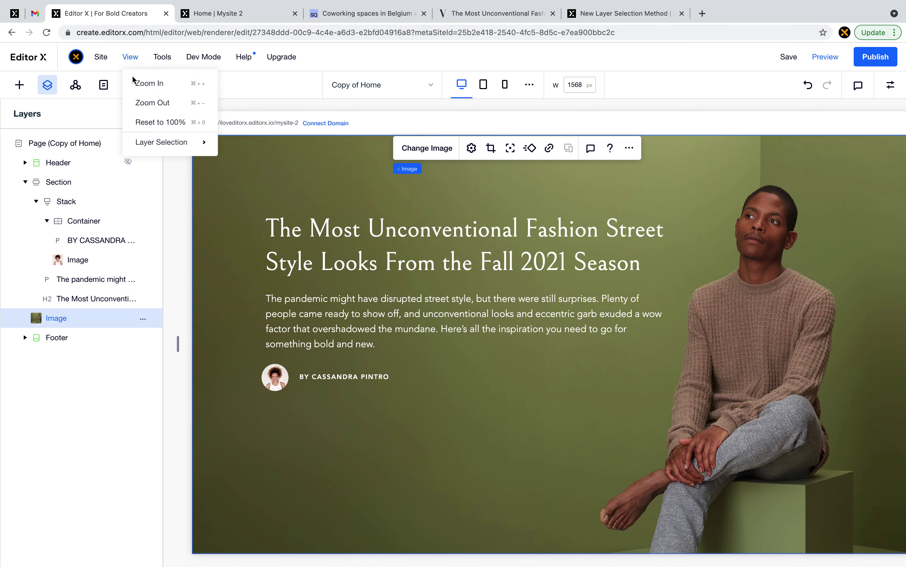
mouse_move(148, 143)
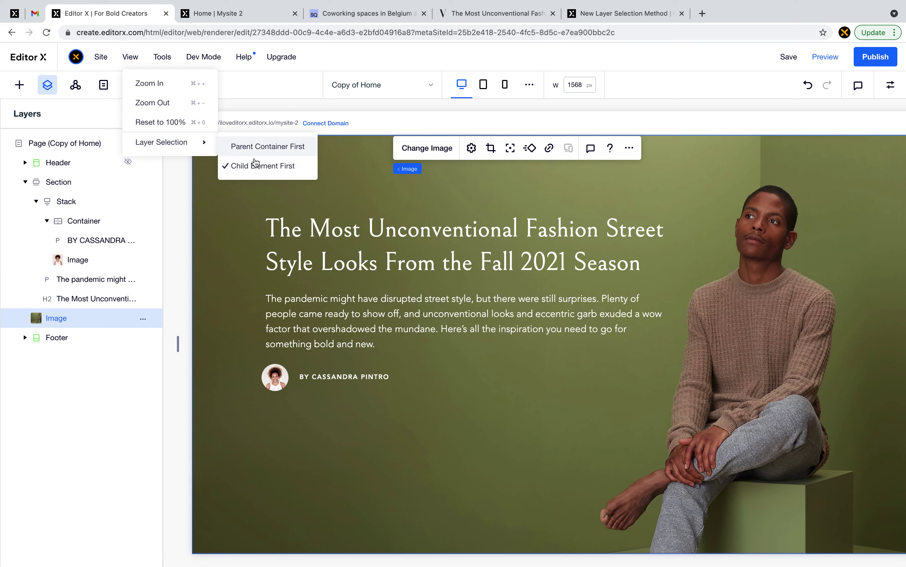
left_click(230, 224)
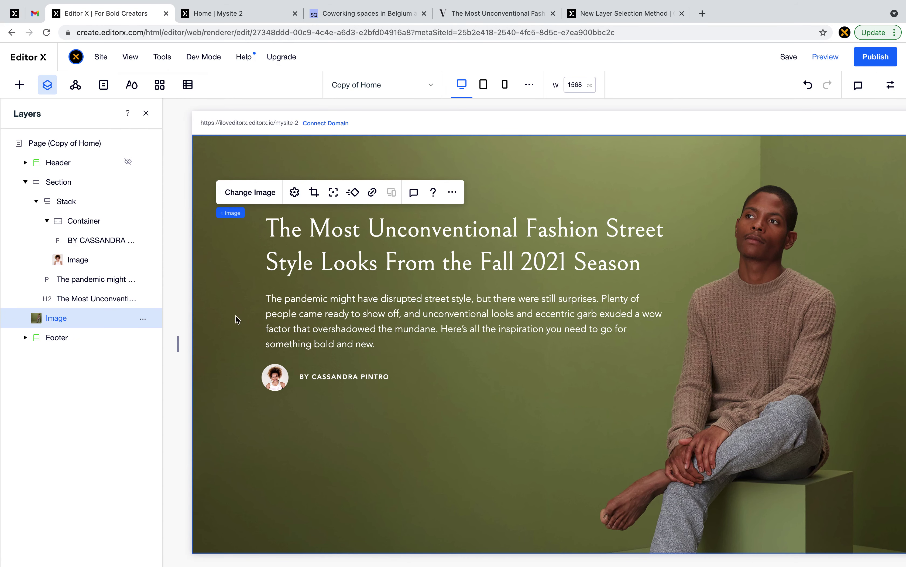
- Select the stack, the section and the background image in turn to examine the page's layer hierarchy
left_click(324, 287)
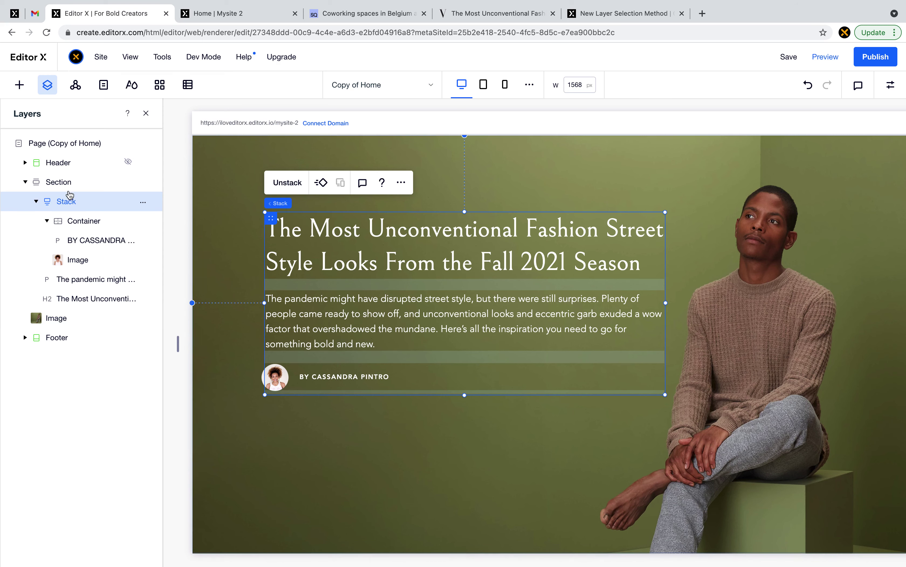
left_click(67, 183)
left_click(70, 204)
left_click(76, 325)
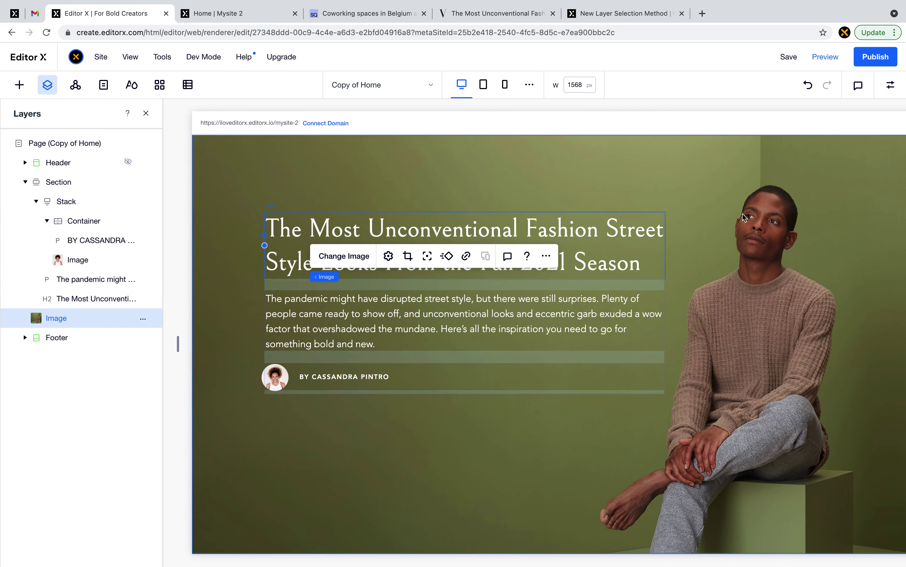
left_click(62, 204)
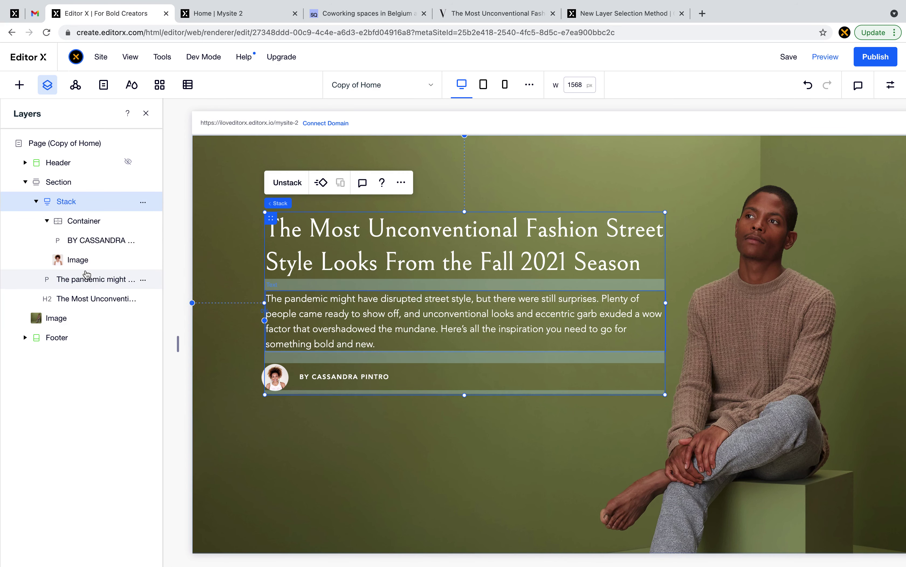
- Inspect the stack's contents by selecting the heading, intro paragraph and container, and expanding and collapsing the container's children
left_click(340, 261)
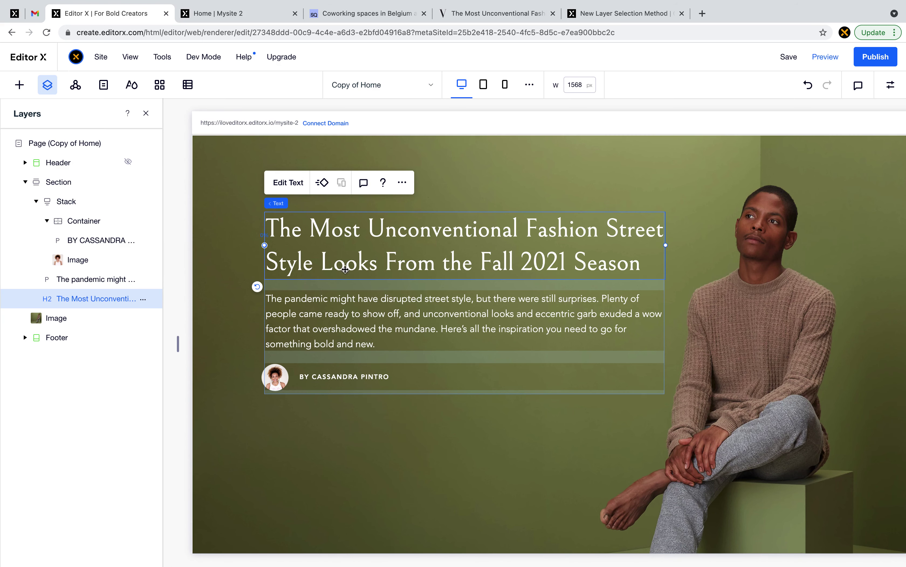
left_click(338, 312)
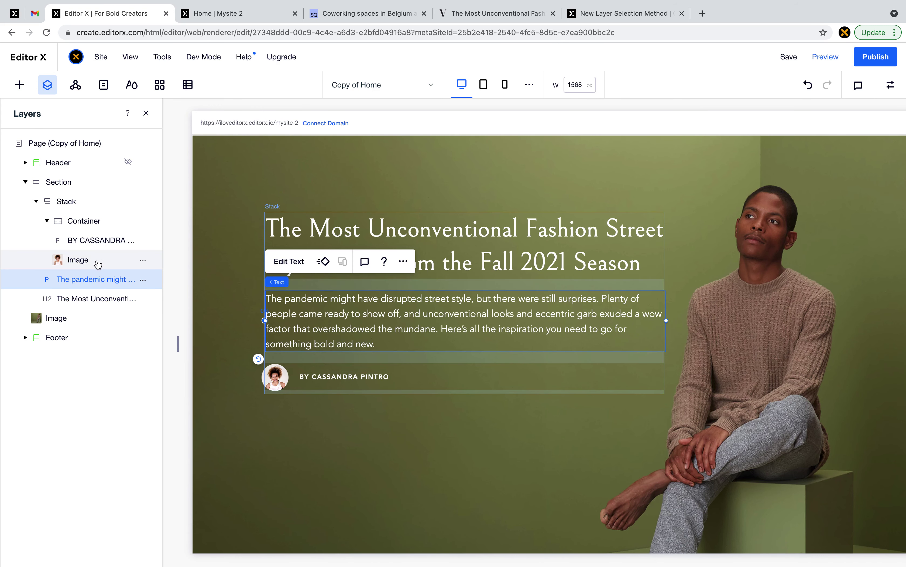
left_click(47, 221)
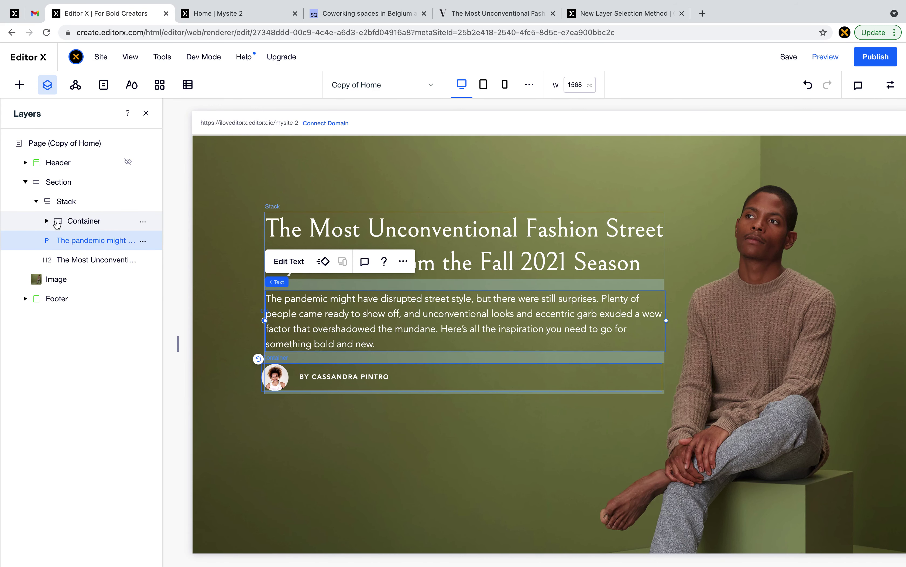
left_click(89, 221)
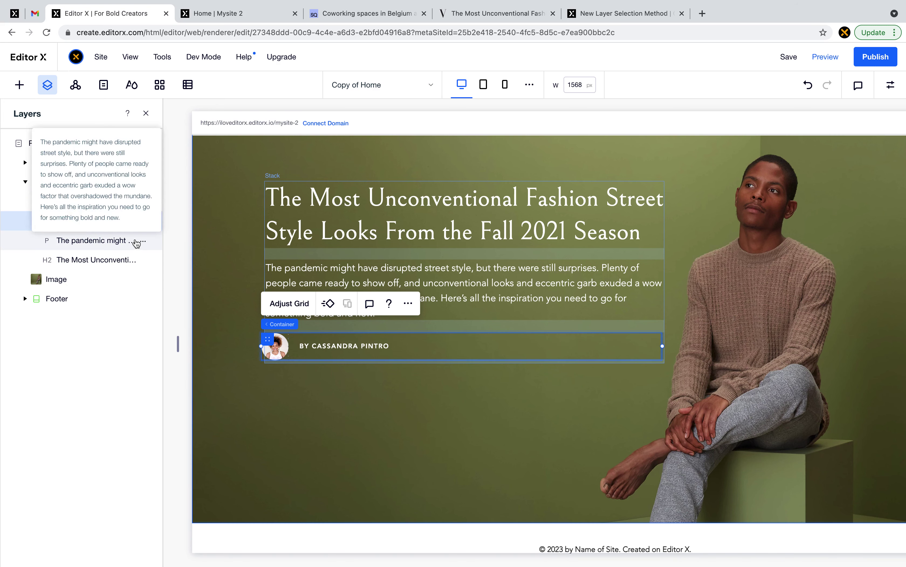
left_click(46, 220)
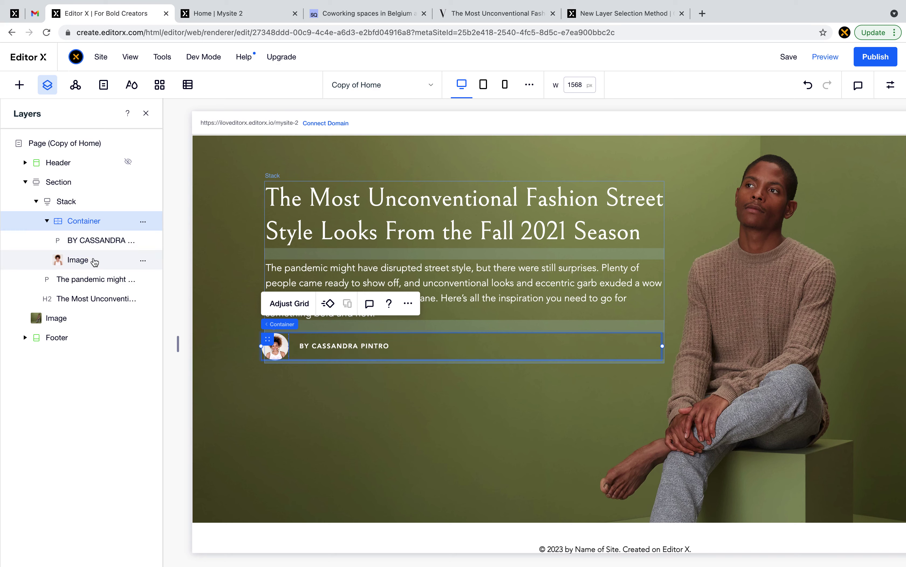
left_click(47, 220)
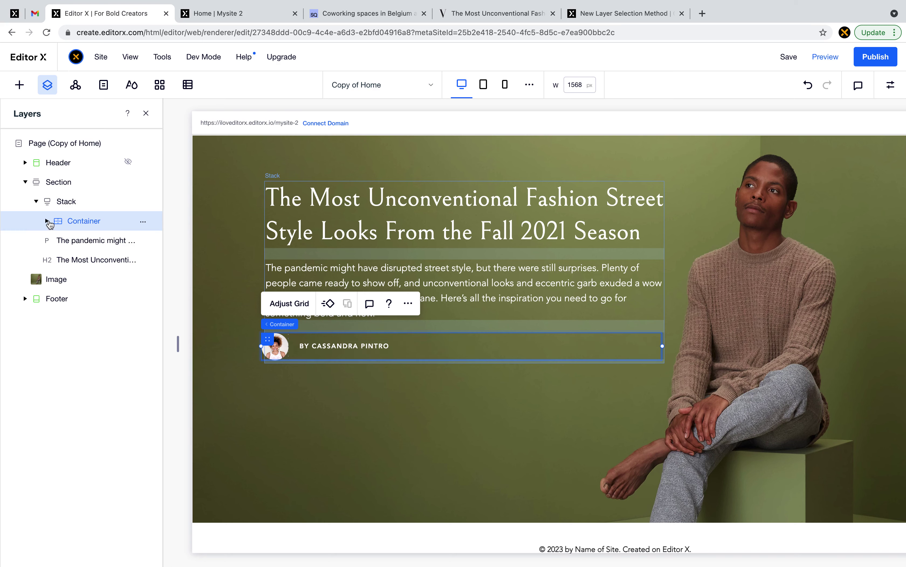
- Select the intro paragraph, author photo, container, heading and background image on the canvas to examine which layer each selection picks
left_click(354, 437)
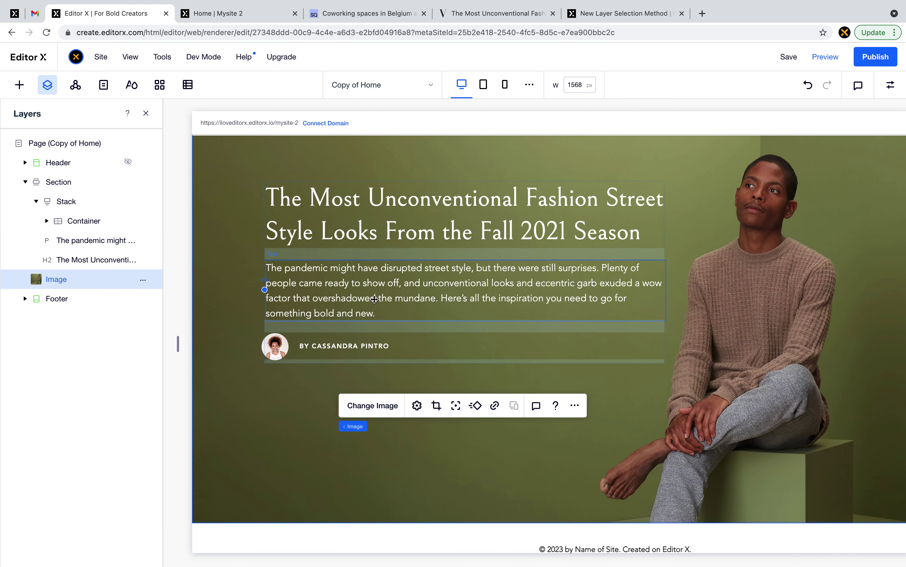
left_click(340, 288)
left_click(277, 347)
left_click(360, 339)
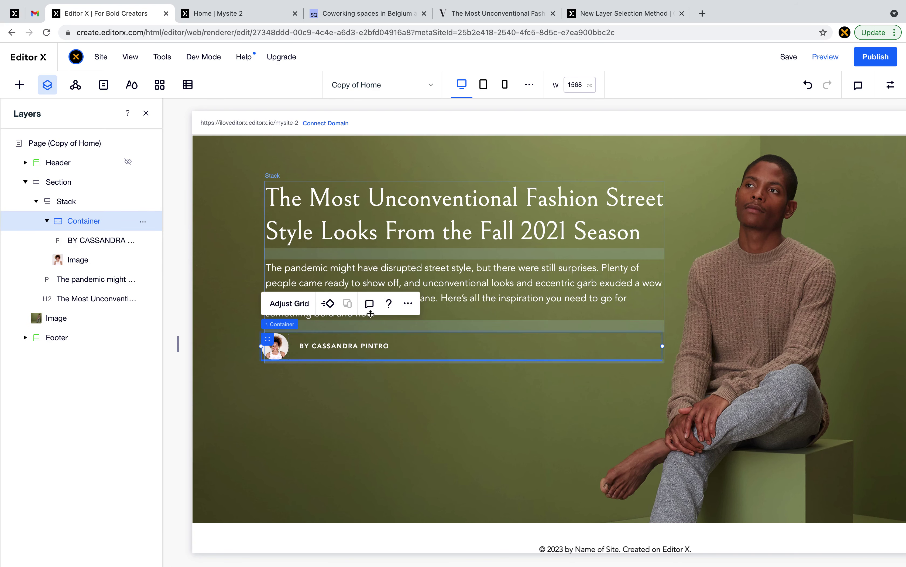
left_click(391, 254)
left_click(410, 204)
left_click(478, 393)
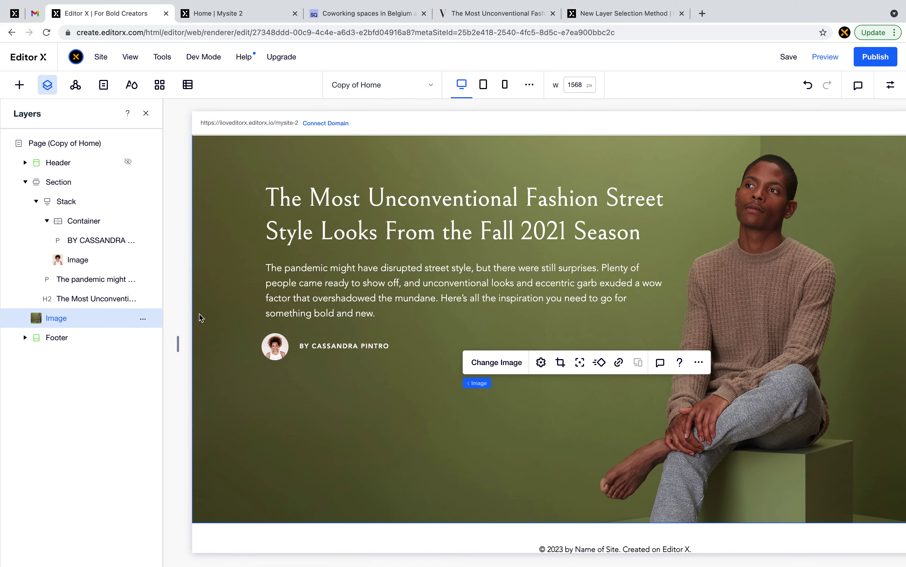
- Select the stack by way of the author container's parent layers and move it slightly to the right
left_click(72, 201)
left_click(389, 431)
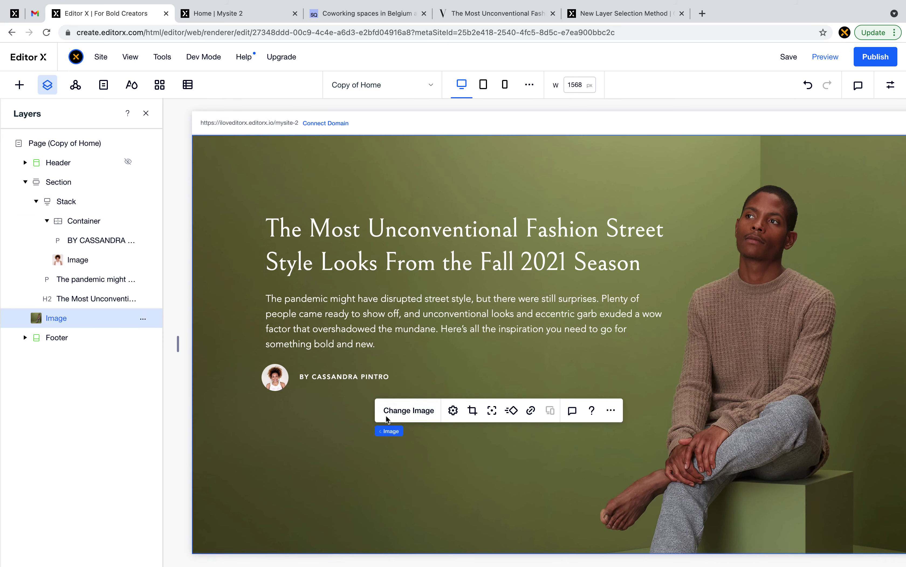
left_click(372, 369)
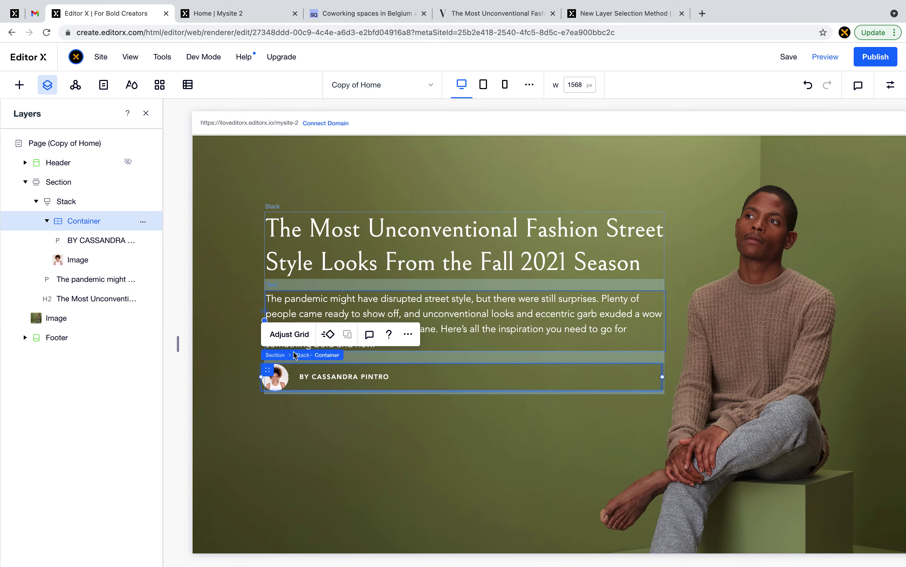
left_click(314, 359)
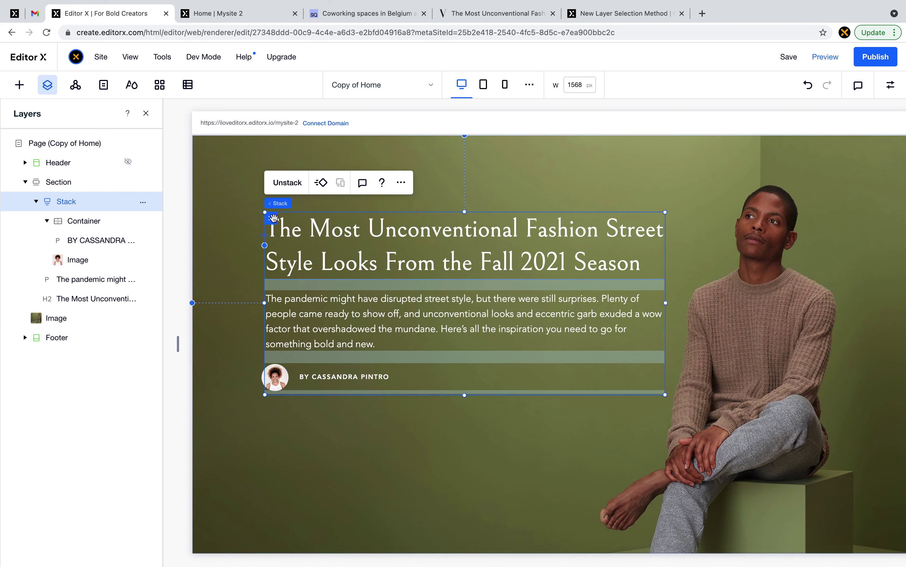
left_click_drag(274, 218, 312, 213)
- Try moving the heading alone to the right within the stack, and undo that move
left_click_drag(333, 247, 355, 253)
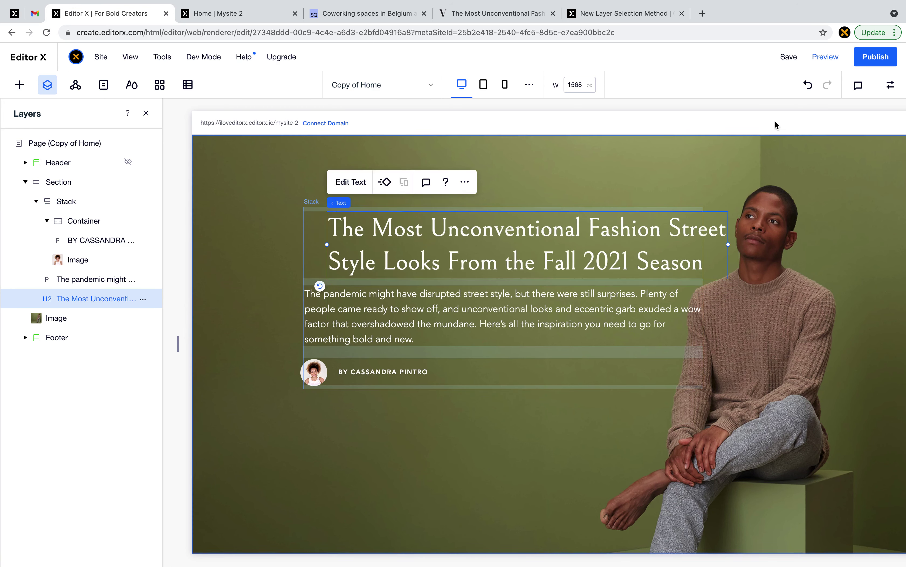
left_click(808, 84)
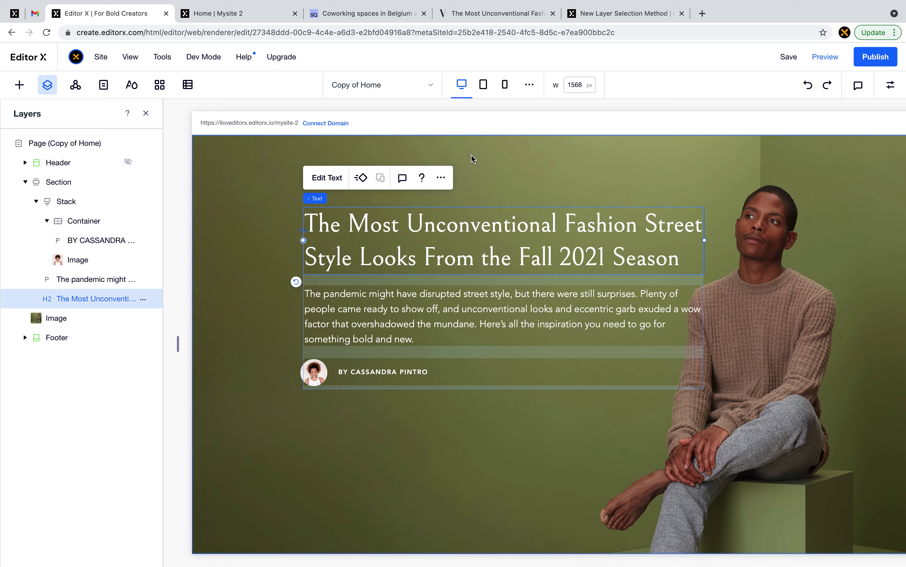
- Set Layer Selection to Parent Container First
left_click(131, 57)
mouse_move(156, 142)
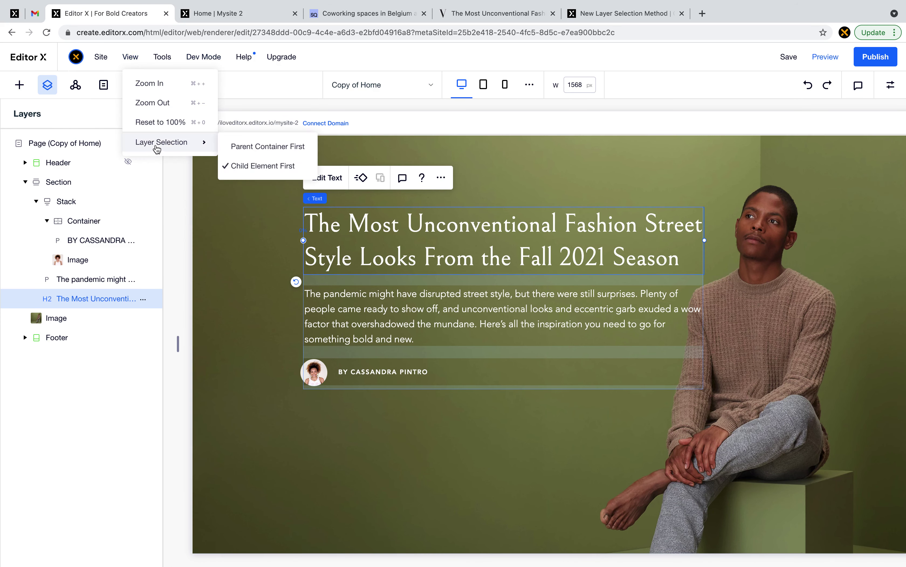
left_click(267, 147)
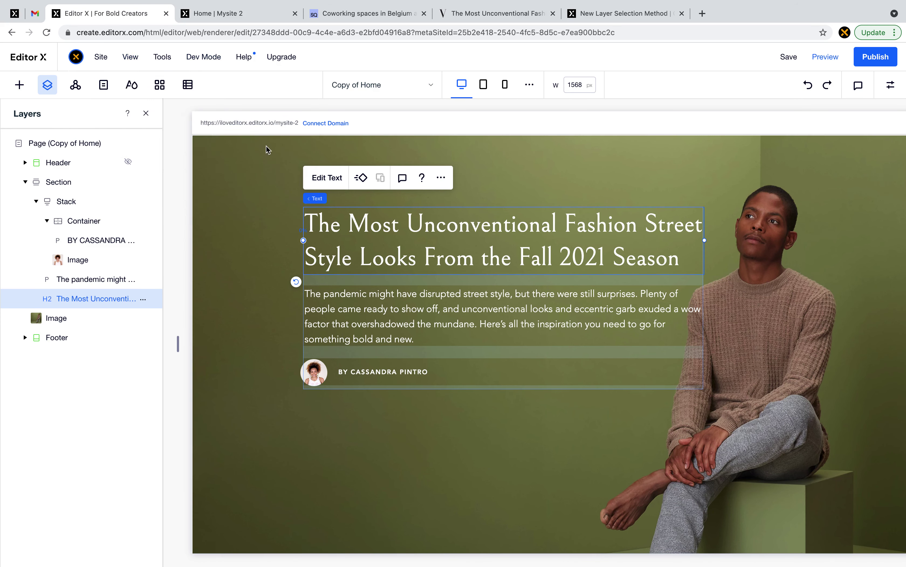
- Move the whole stack slightly right by grabbing it at its heading, and select the heading from the layer tree
left_click(209, 172)
scroll(272, 336, "down", 1)
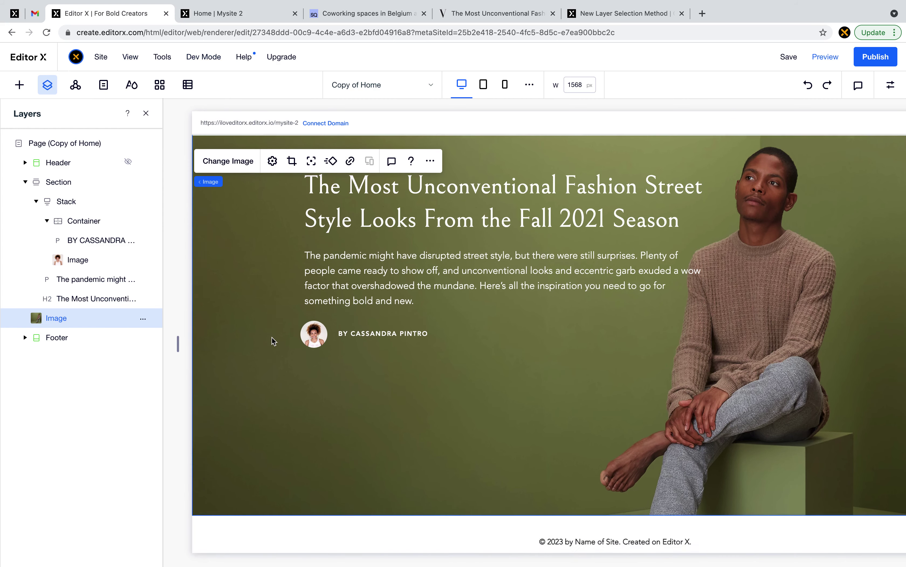
scroll(272, 337, "up", 1)
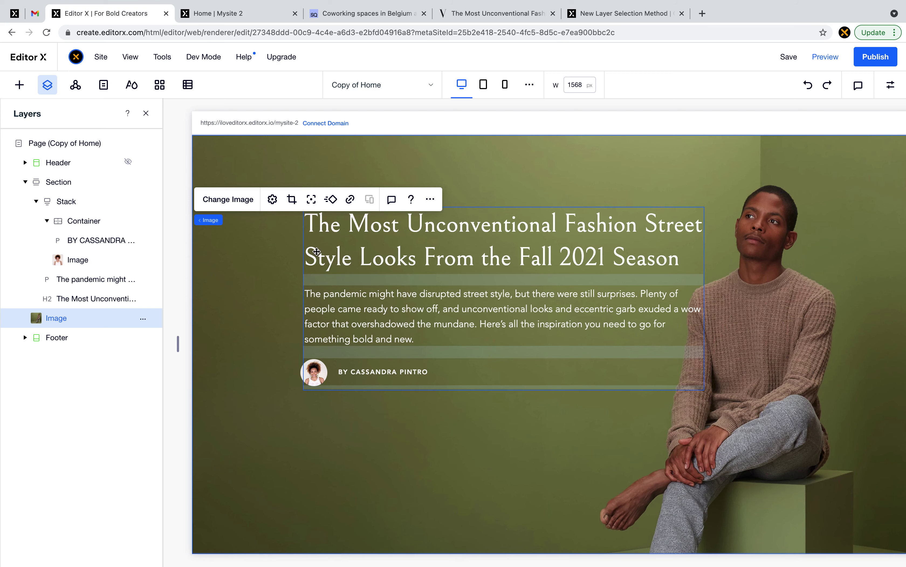
left_click_drag(316, 251, 320, 250)
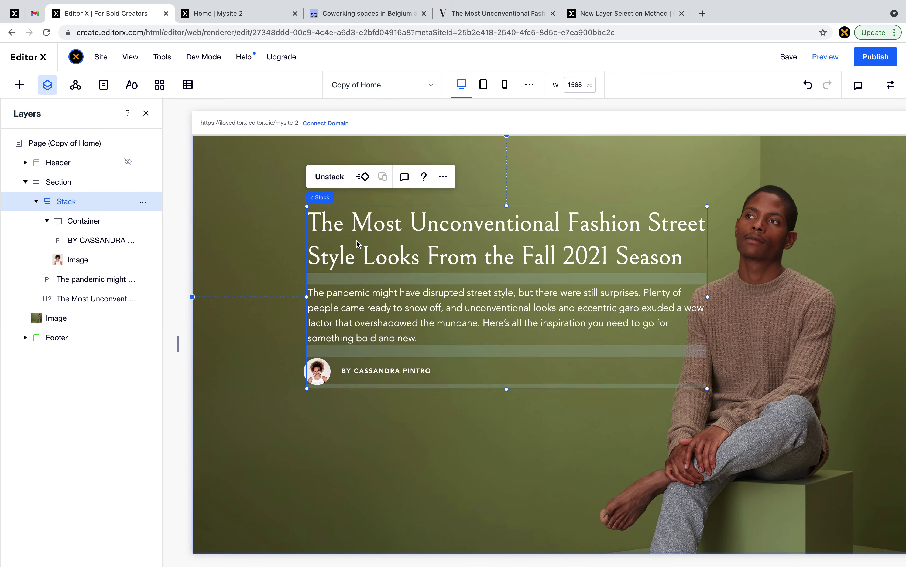
left_click(92, 305)
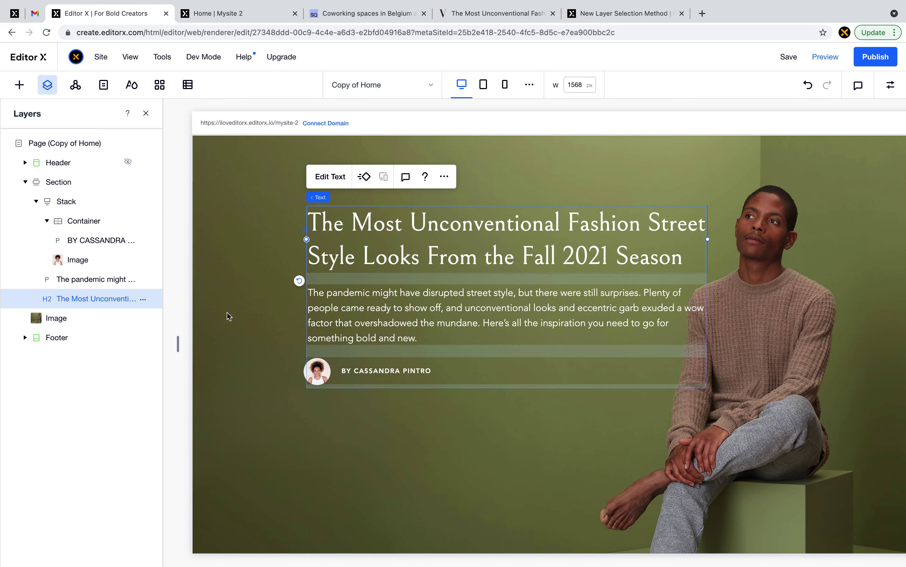
- Clear the heading selection by selecting the background image, and move the whole stack slightly left and down by way of its heading
left_click(279, 356)
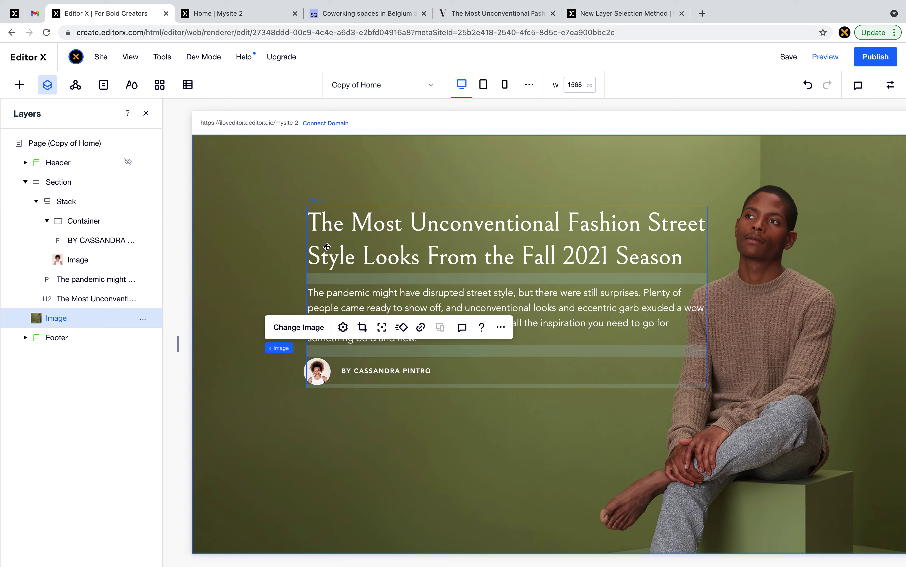
left_click_drag(332, 248, 311, 258)
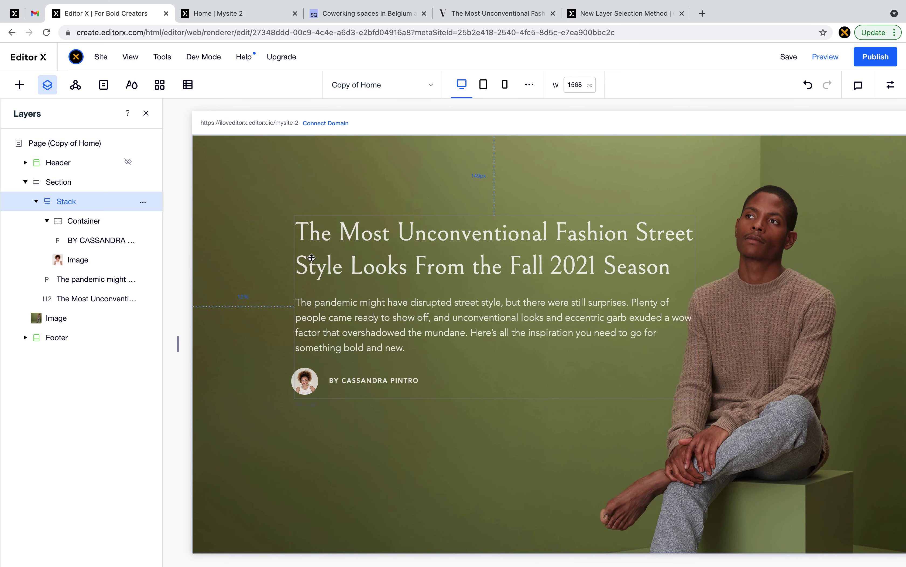
left_click_drag(343, 304, 341, 304)
scroll(248, 312, "right", 2)
scroll(248, 311, "down", 3)
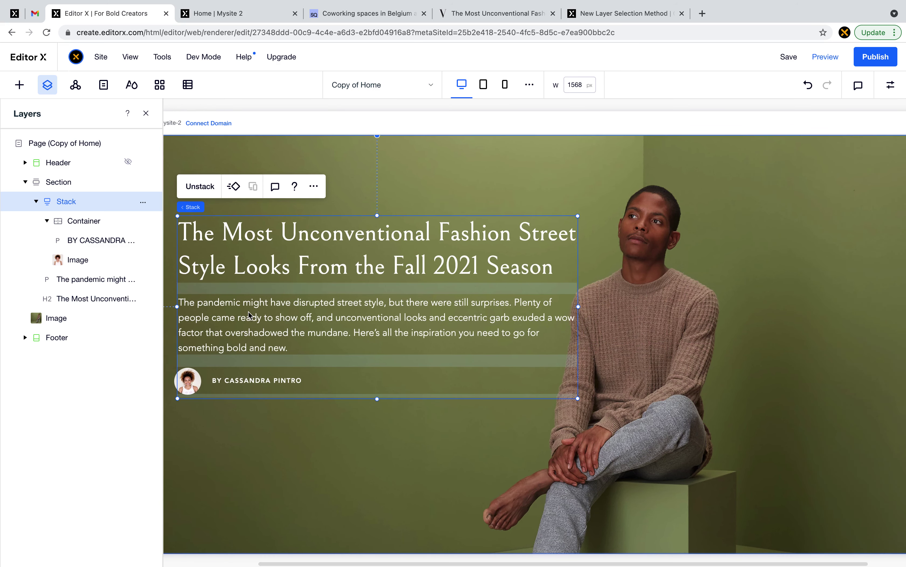
- Select the whole stack by way of its heading, and return the selection to the background image
scroll(664, 375, "up", 2)
scroll(663, 375, "left", 2)
left_click(190, 196)
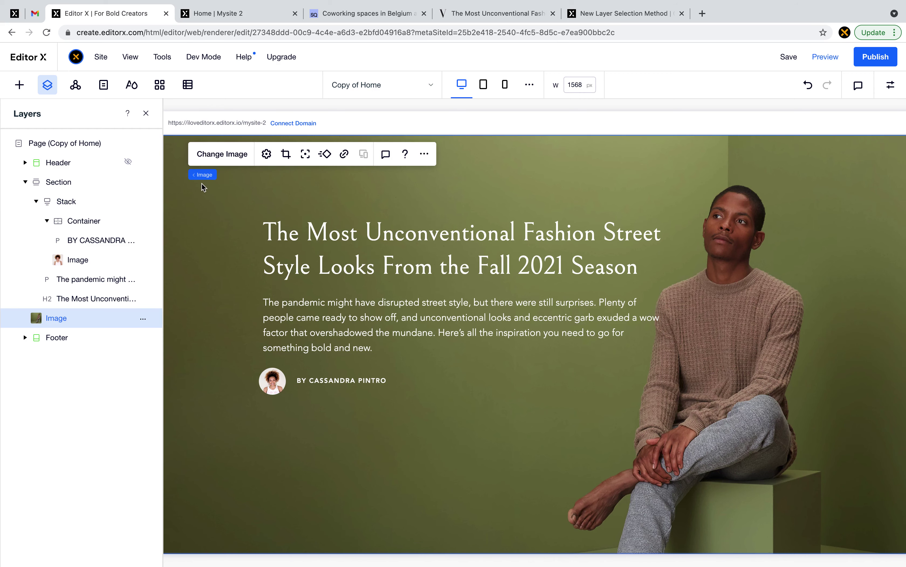
left_click(303, 271)
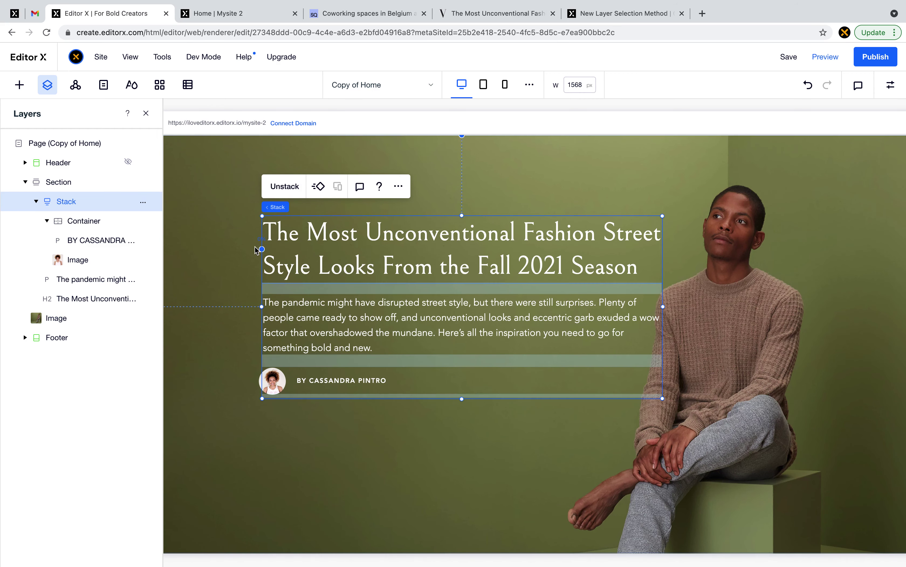
left_click(238, 244)
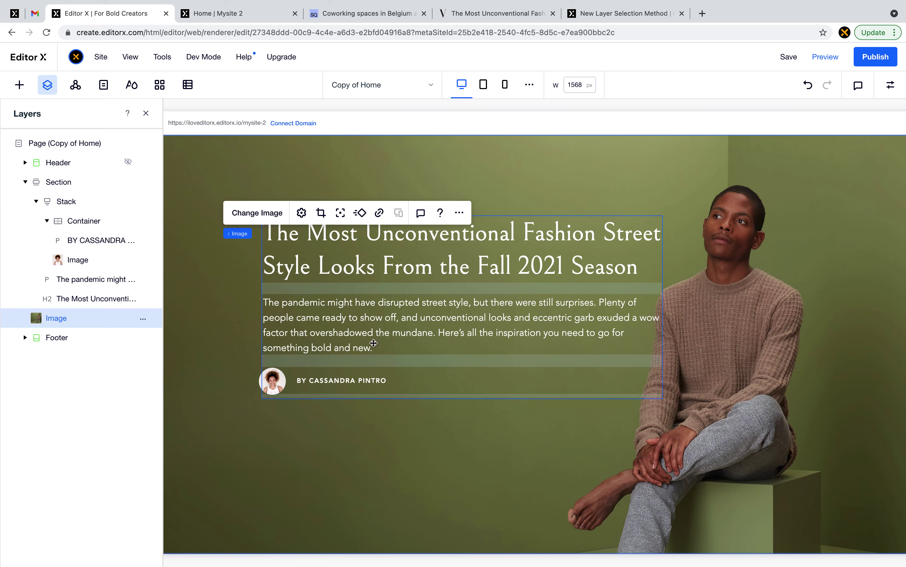
- Check which Layer Selection option is active, and close the options without changing it
left_click(130, 57)
mouse_move(182, 142)
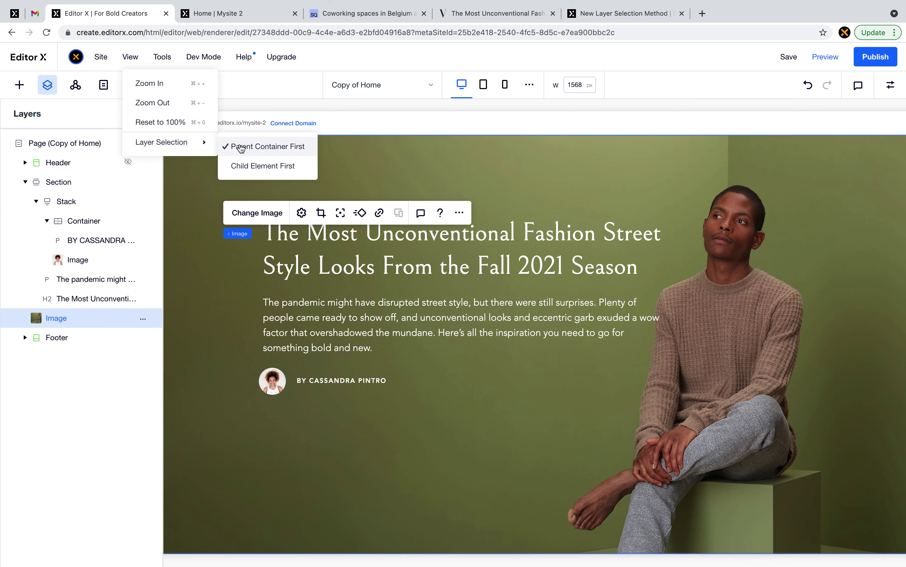
left_click(398, 171)
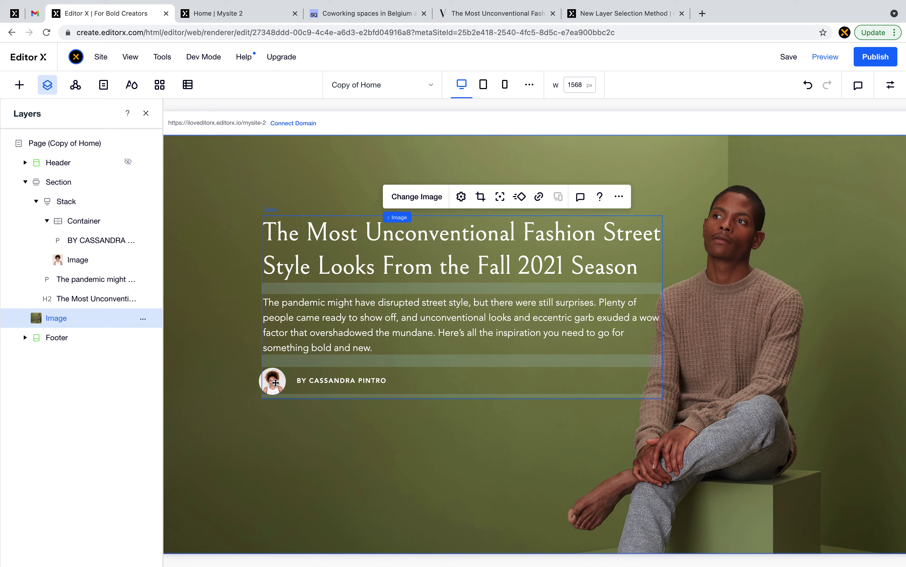
- Select the stack at its author row, drill down through the container to the avatar image, and reselect the background image
left_click(420, 382)
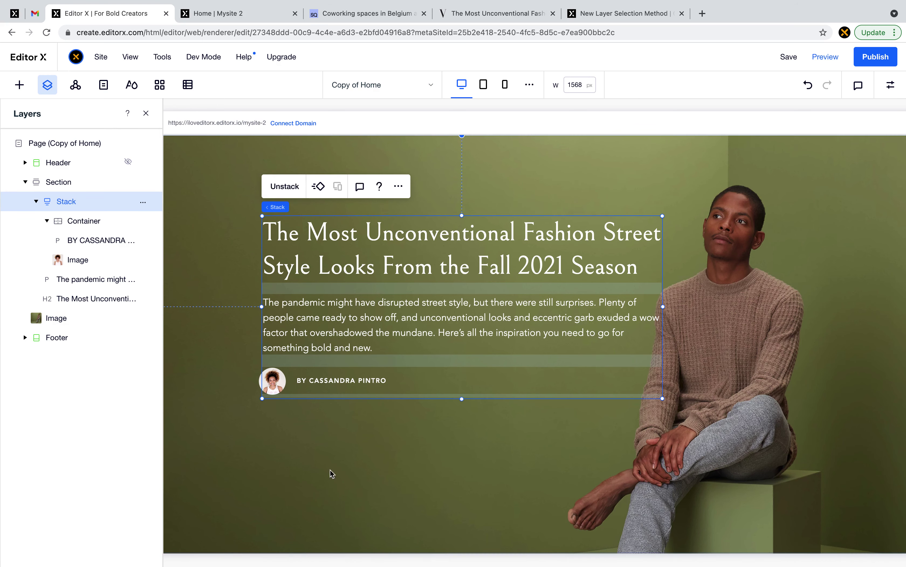
left_click(344, 416)
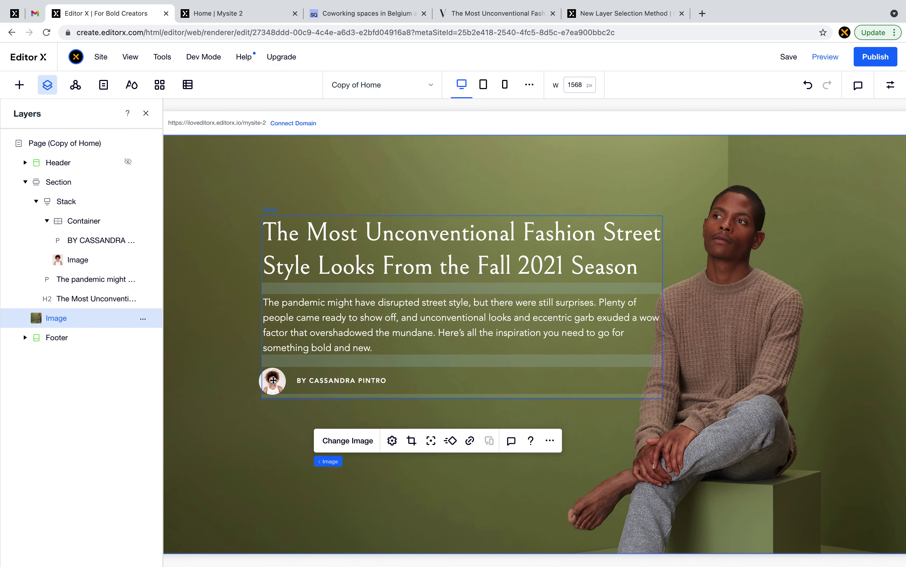
left_click(273, 380)
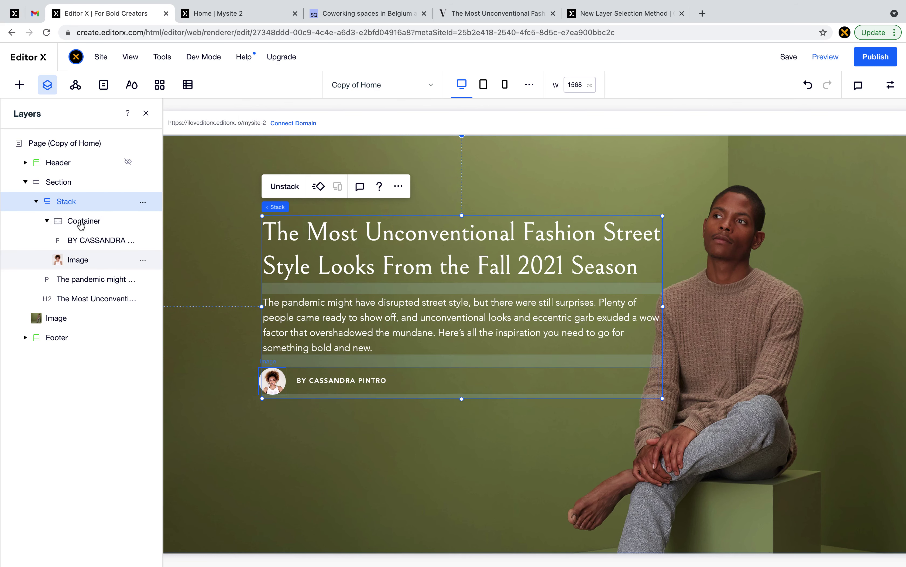
left_click(275, 380)
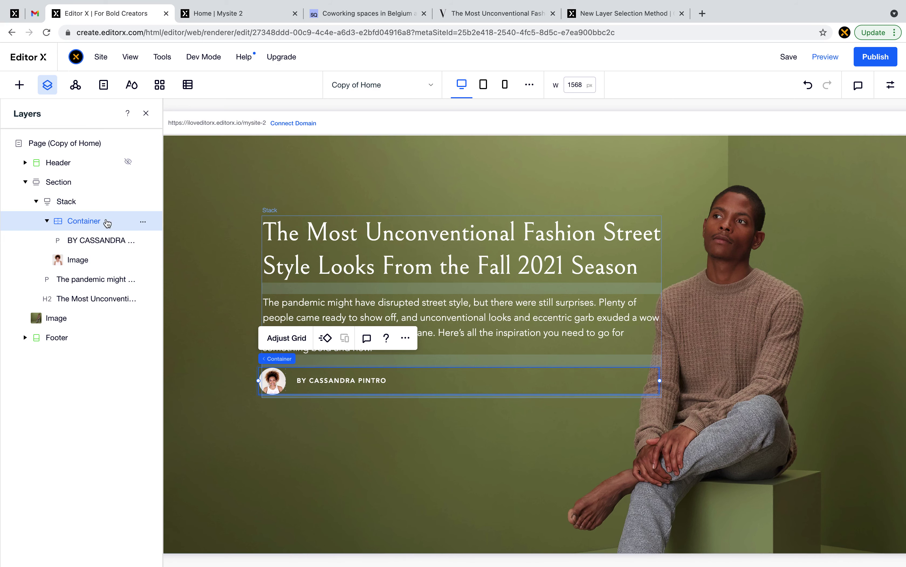
left_click(276, 382)
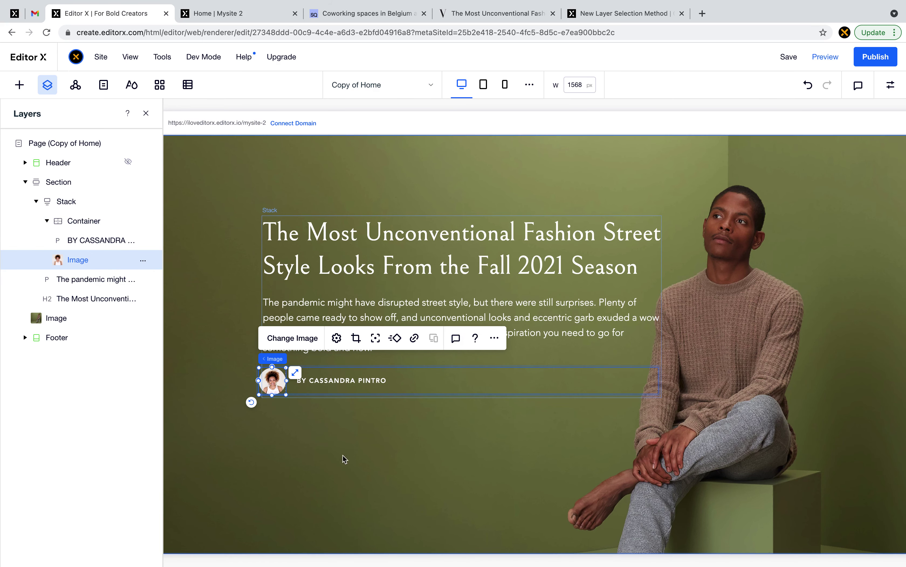
left_click(345, 437)
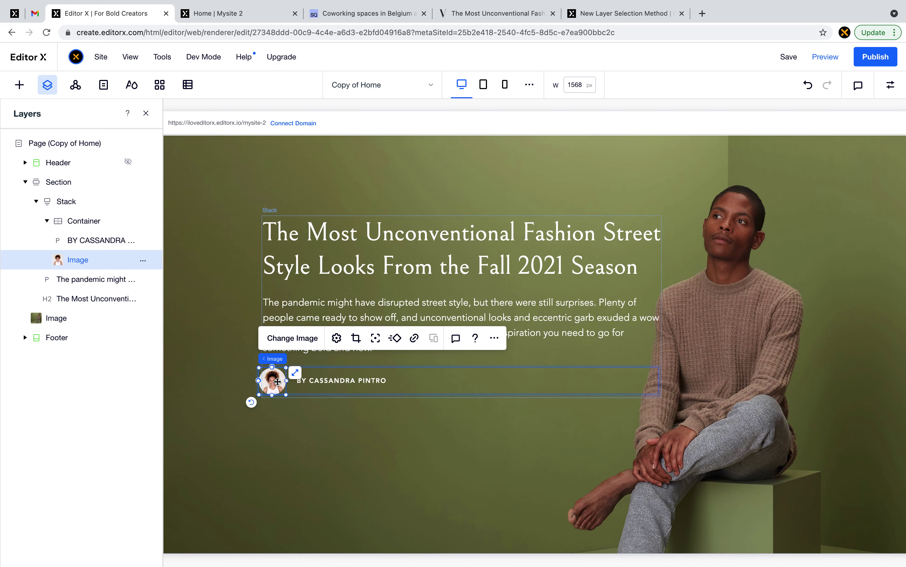
left_click(323, 454)
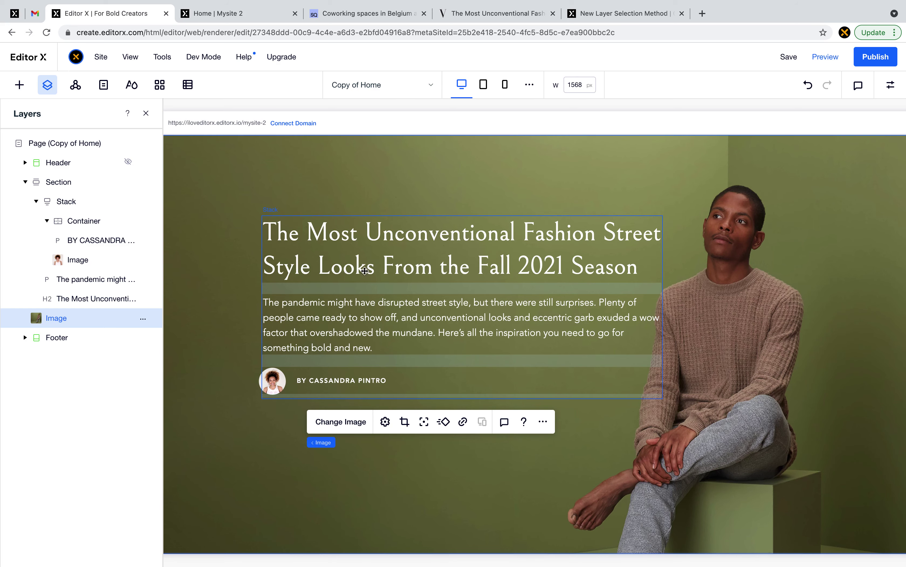
- Pick the heading text directly inside the stack
scroll(276, 216, "up", 5)
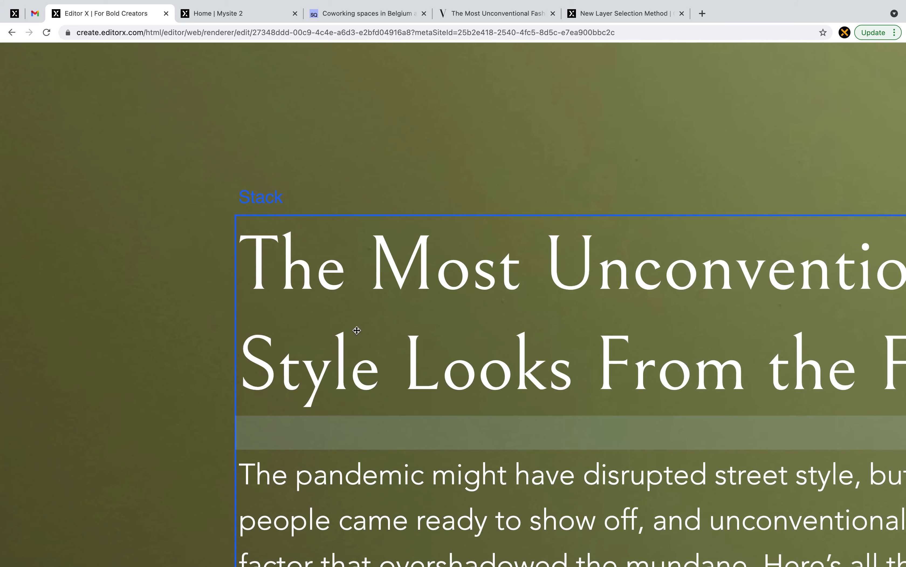
scroll(356, 331, "right", 2)
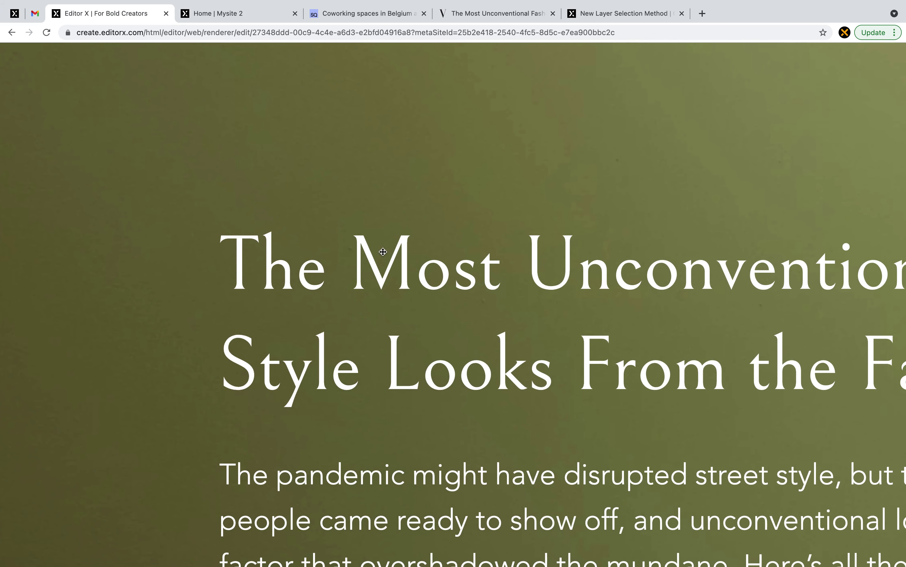
left_click(384, 265)
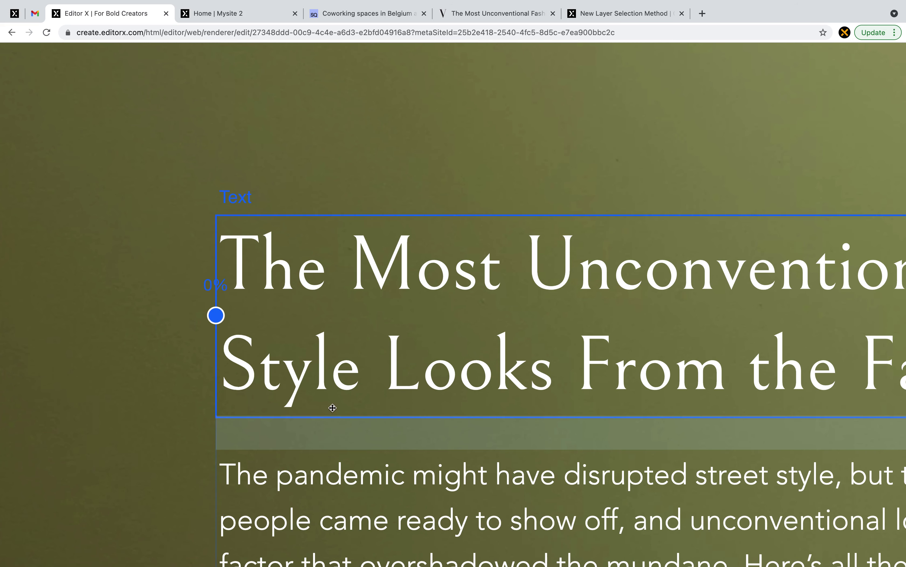
scroll(337, 268, "down", 5)
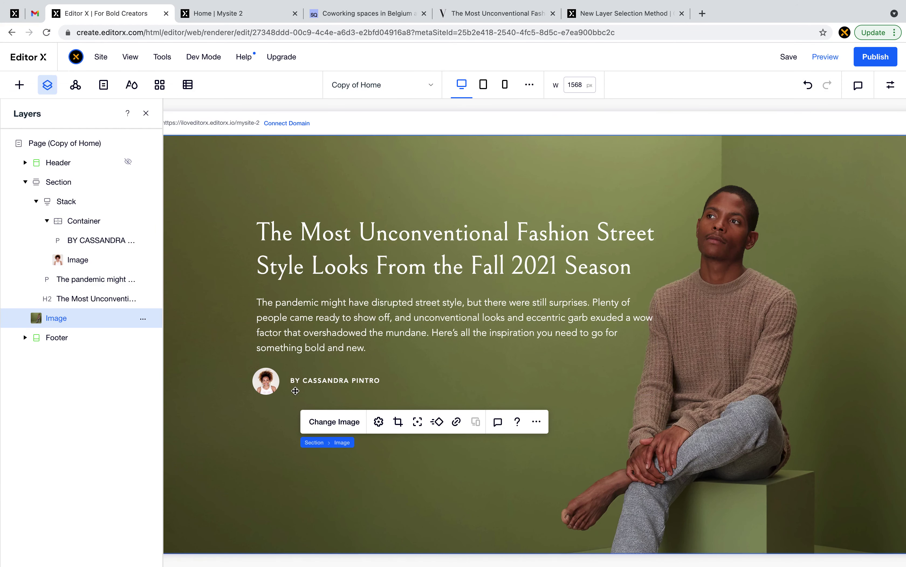
- Review the Parent Container First and Child Element First options of Layer Selection
left_click(131, 56)
mouse_move(204, 150)
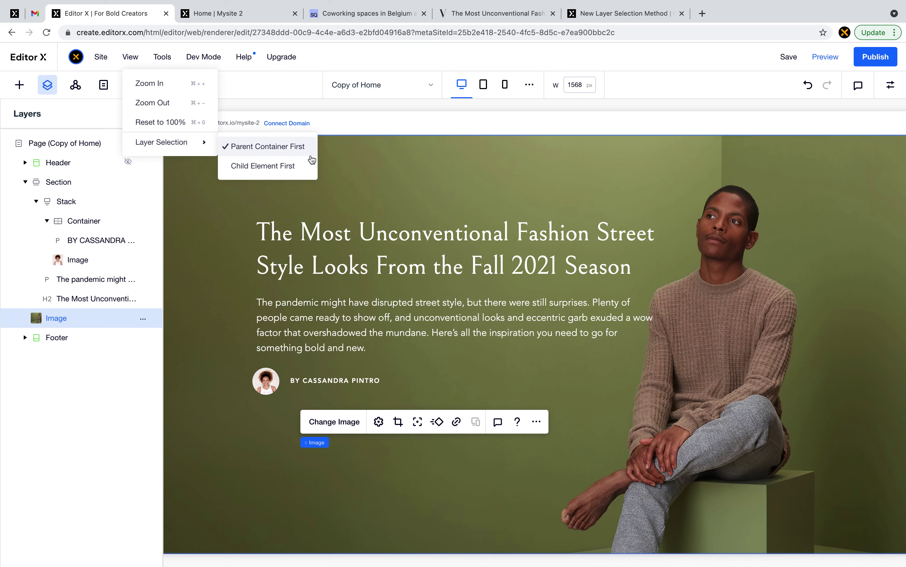
scroll(364, 178, "right", 2)
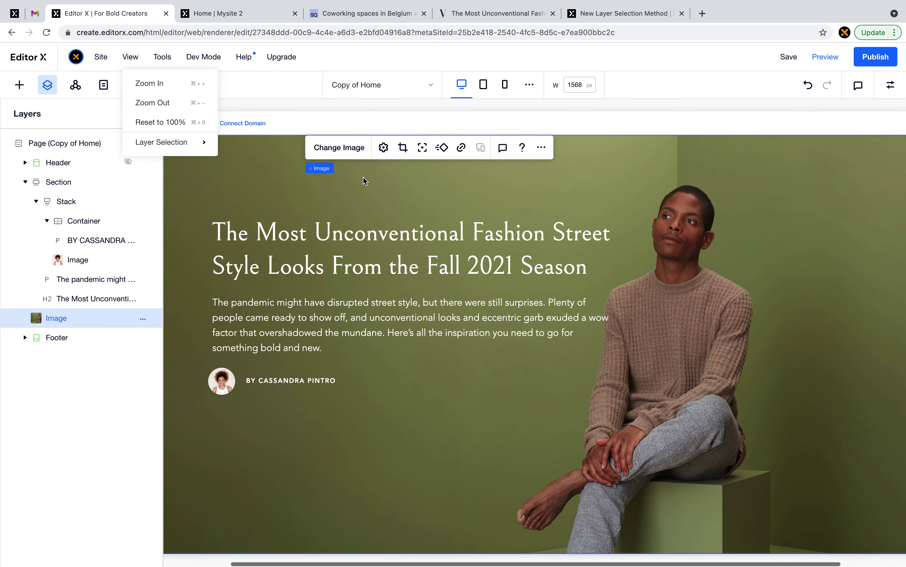
scroll(370, 284, "left", 1)
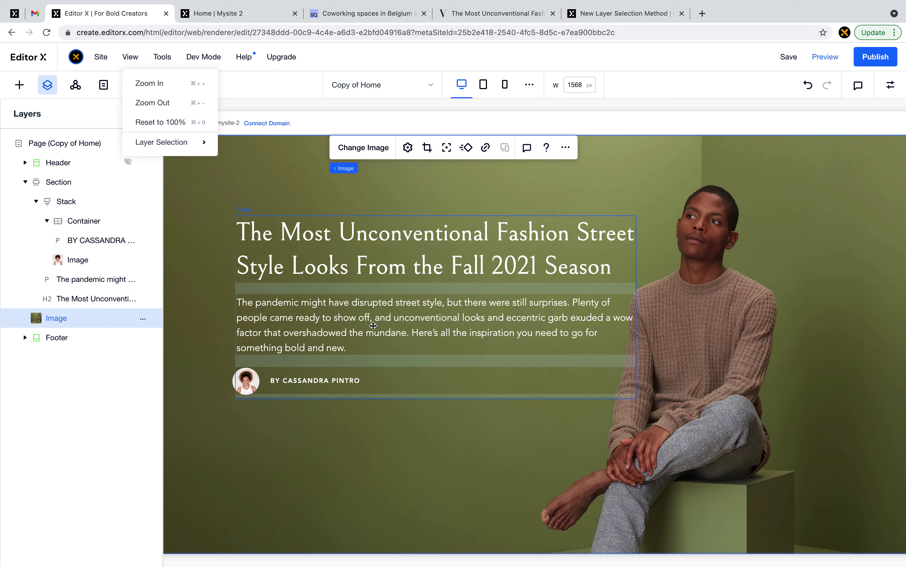
- Select the author byline text directly inside the container, and move the whole stack slightly right and down
left_click(326, 382)
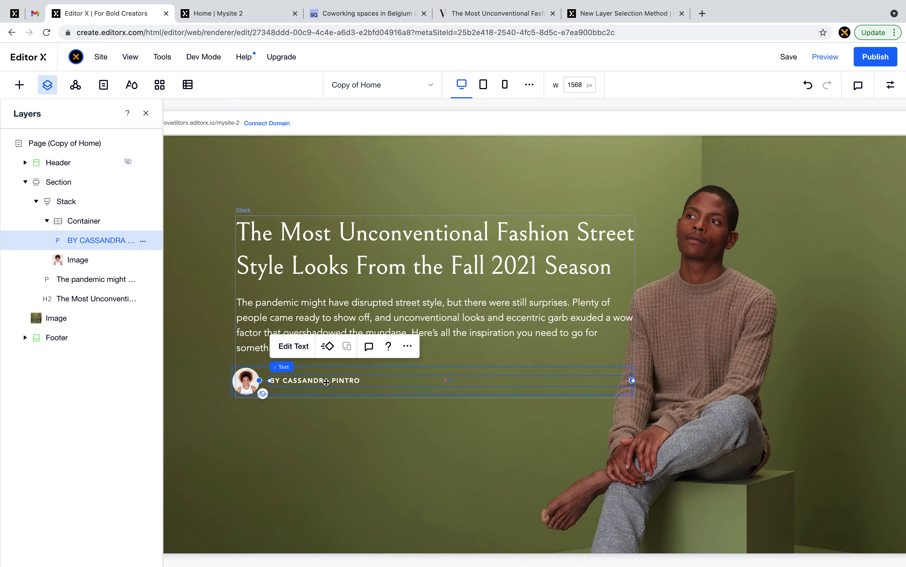
left_click(317, 476)
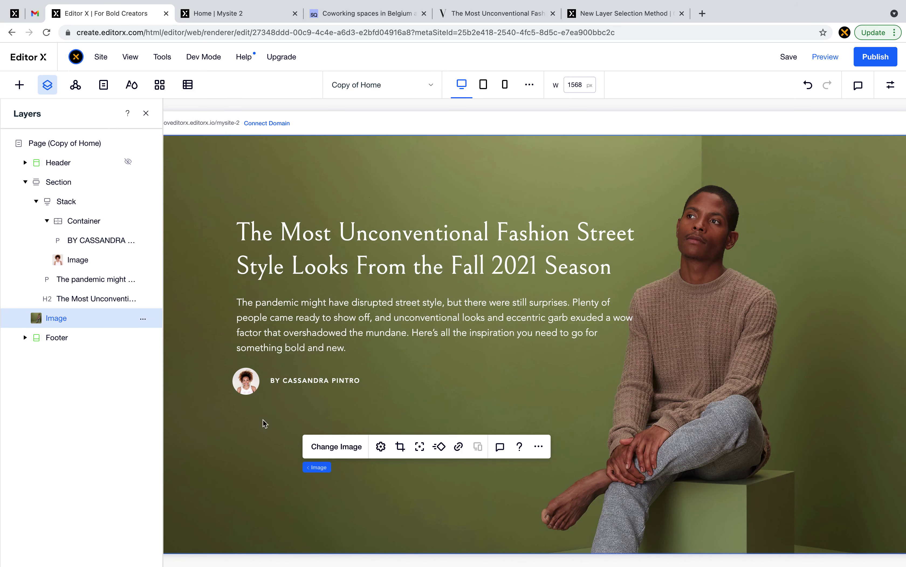
left_click(263, 364)
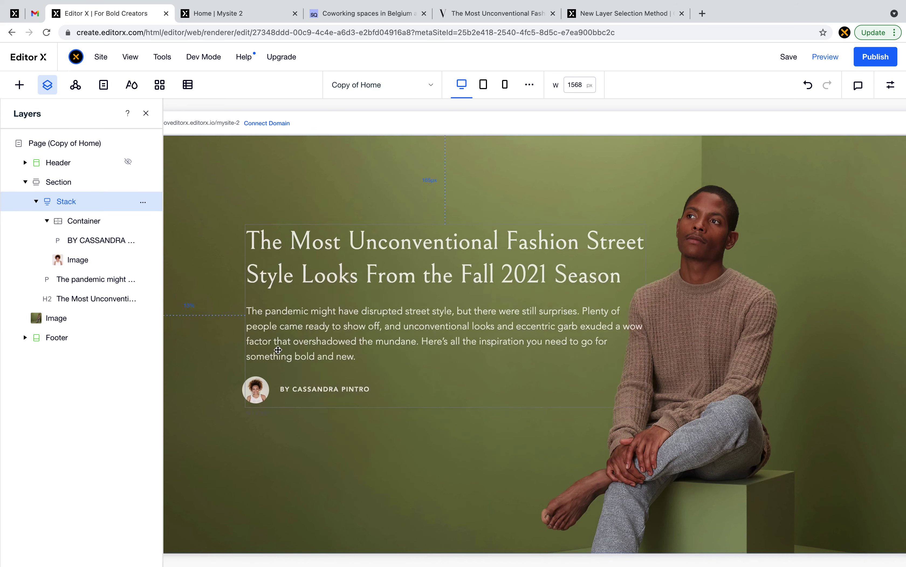